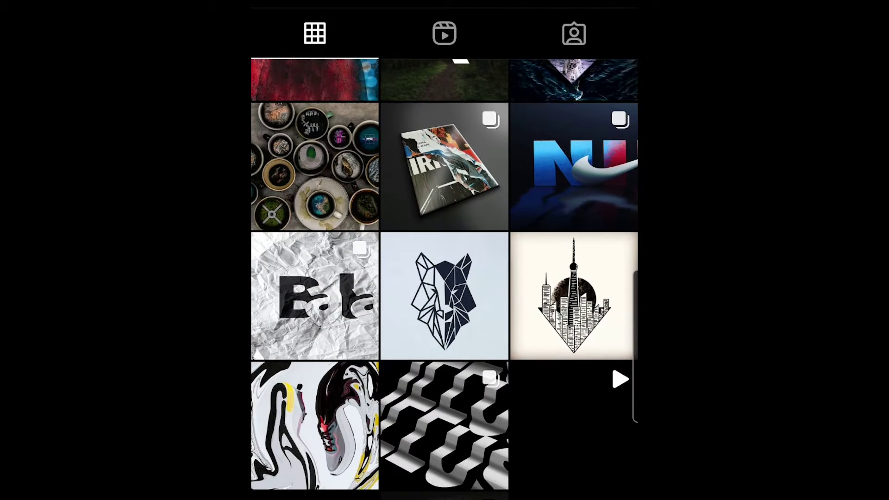
# Open the black-and-white zigzag post from the Instagram profile grid.
pyautogui.click(444, 425)
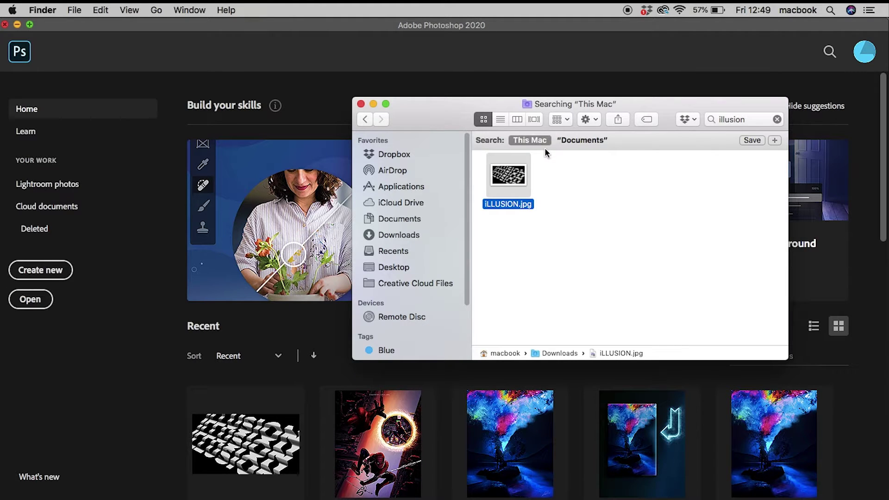
# Drag iLLUSION.jpg from the Finder search results onto Photoshop to open it.
pyautogui.moveTo(546, 104); pyautogui.dragTo(547, 95)
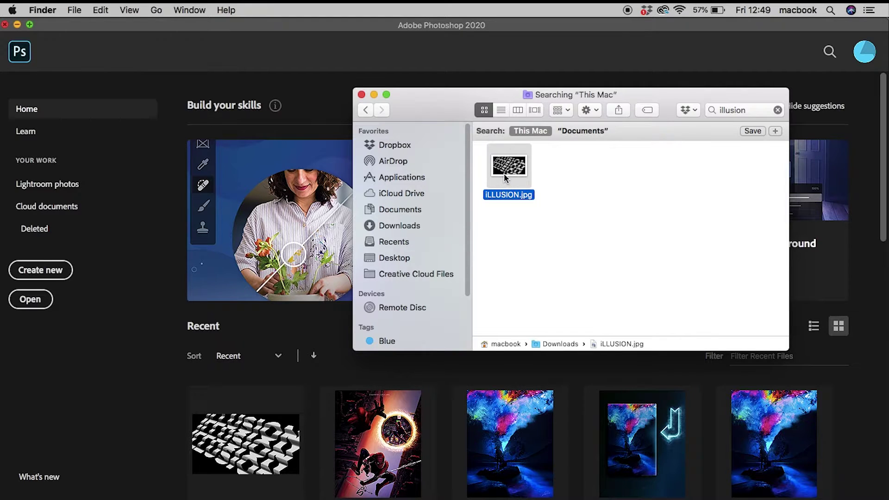
pyautogui.moveTo(506, 170)
pyautogui.mouseDown()
pyautogui.moveTo(69, 281)
pyautogui.moveTo(54, 273)
pyautogui.mouseUp()
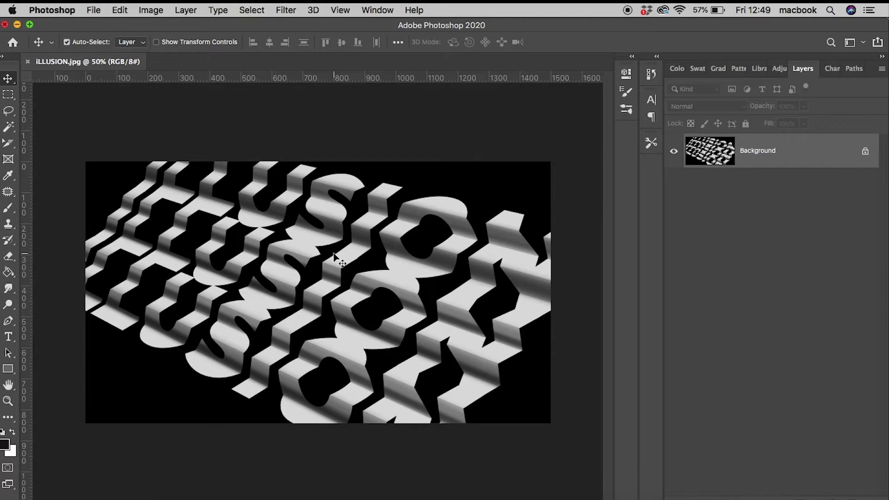
# Unlock the Background layer and set the image height to 1080 px in Image Size.
pyautogui.click(865, 153)
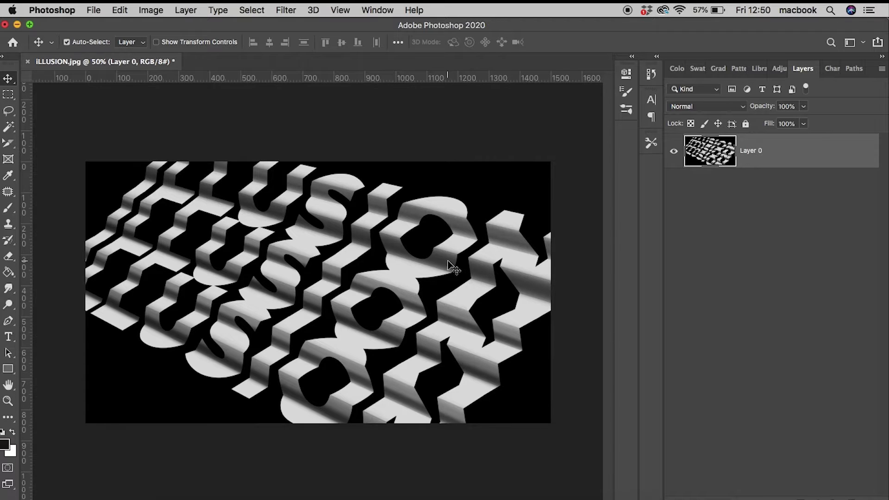
pyautogui.click(159, 8)
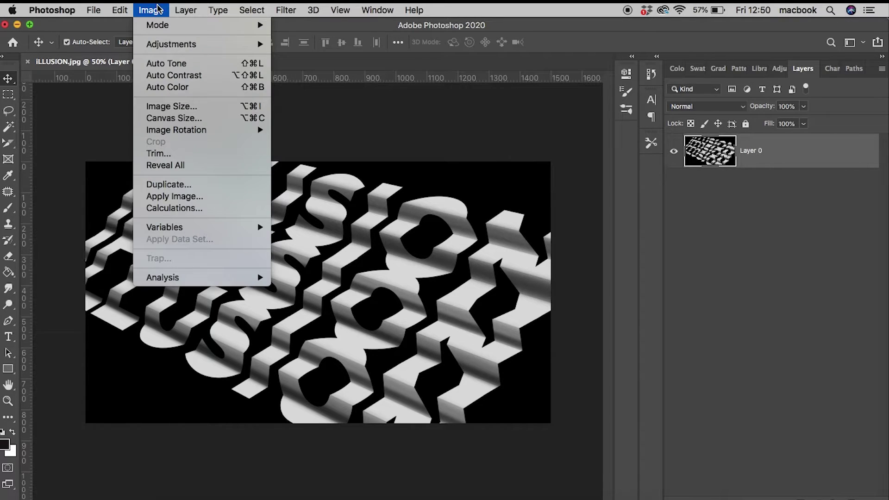
pyautogui.click(176, 107)
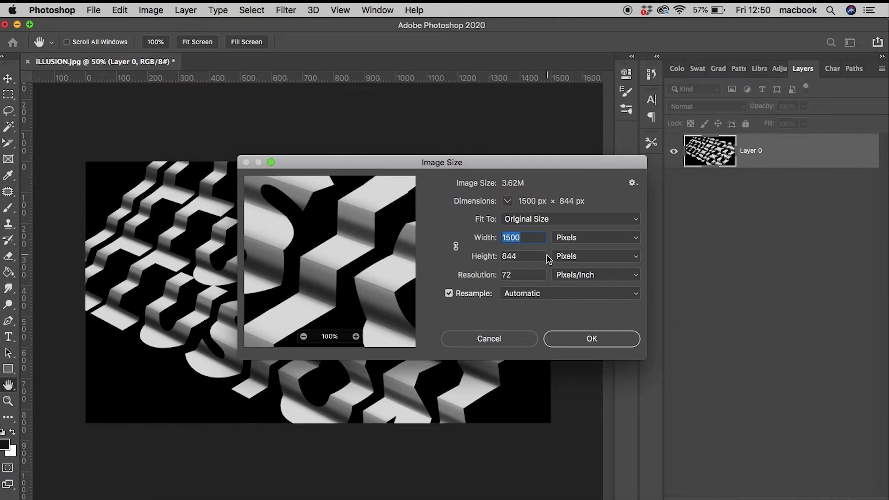
pyautogui.doubleClick(521, 255)
pyautogui.write('1')
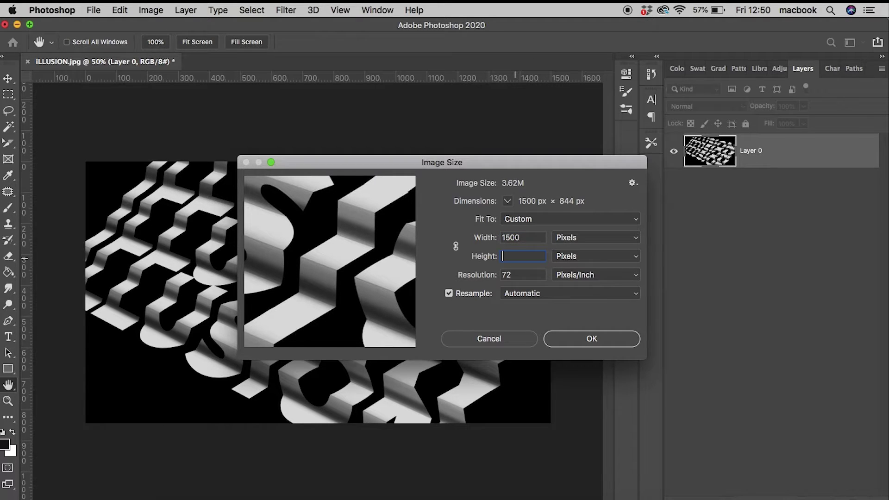
pyautogui.write('080')
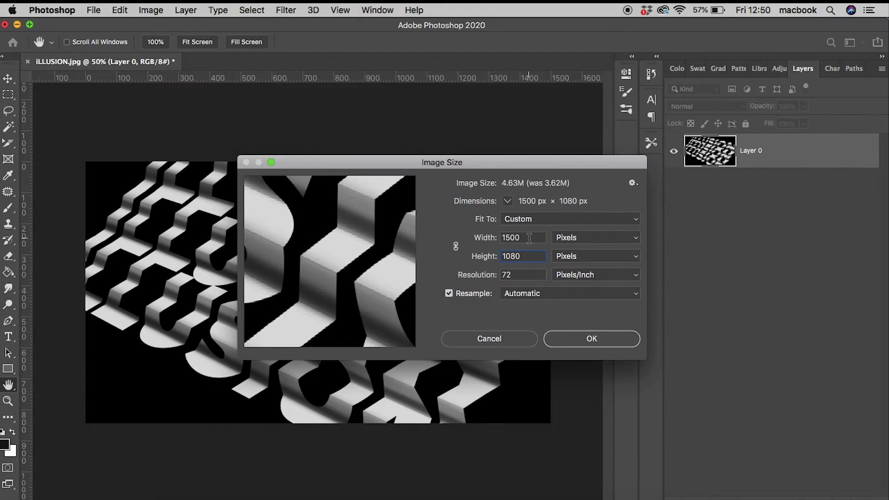
# Set the image width to 3240 px and apply the 3240 × 1080 resize.
pyautogui.doubleClick(510, 238)
pyautogui.doubleClick(502, 239)
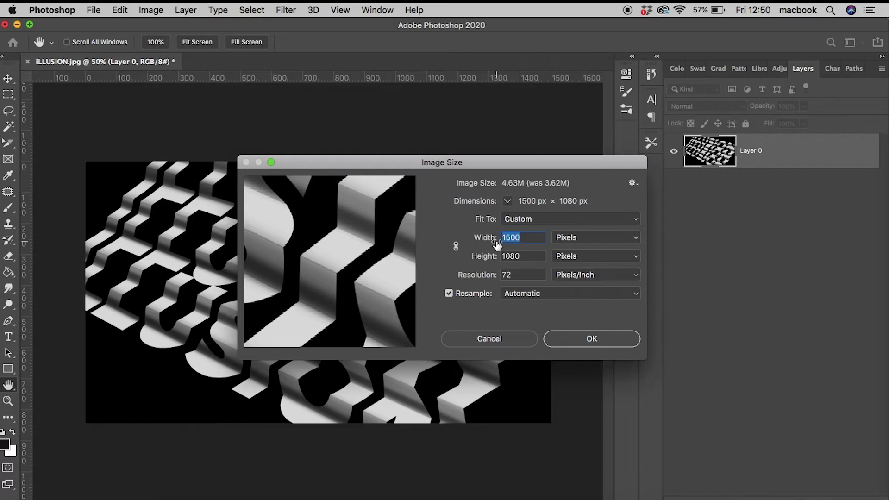
pyautogui.press('BackSpace')
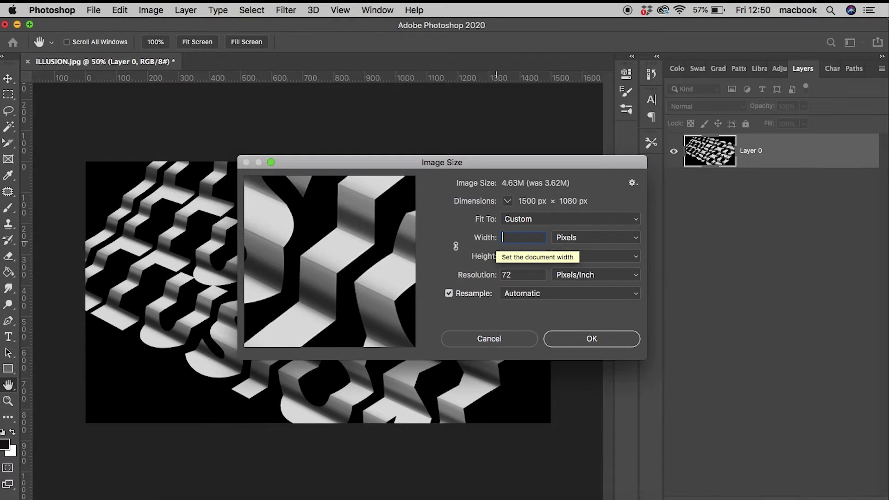
pyautogui.write('21')
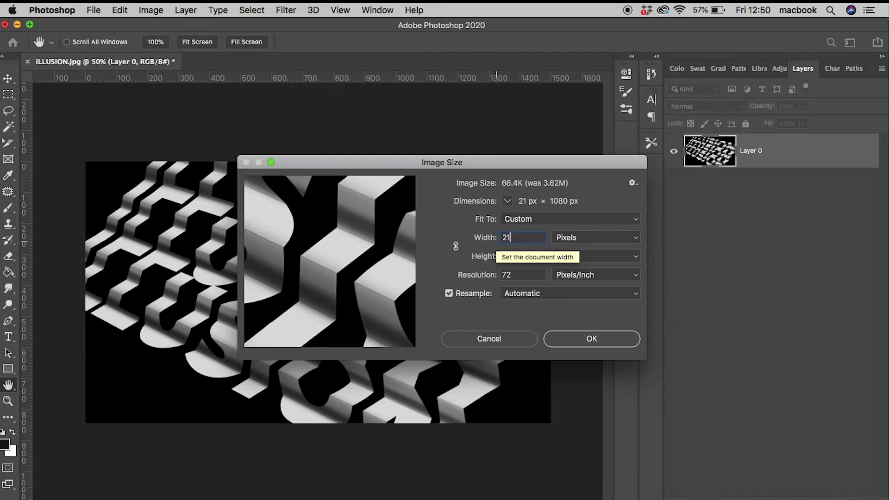
pyautogui.write('60')
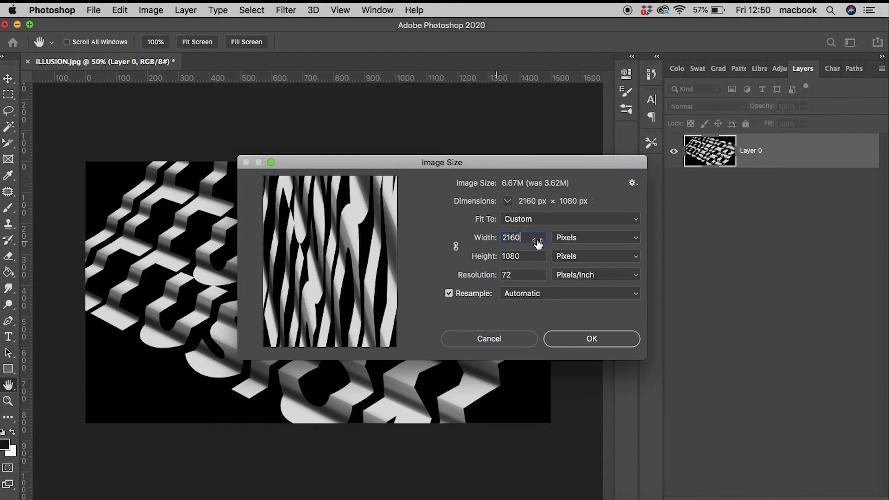
pyautogui.press('Tab')
pyautogui.click(531, 256)
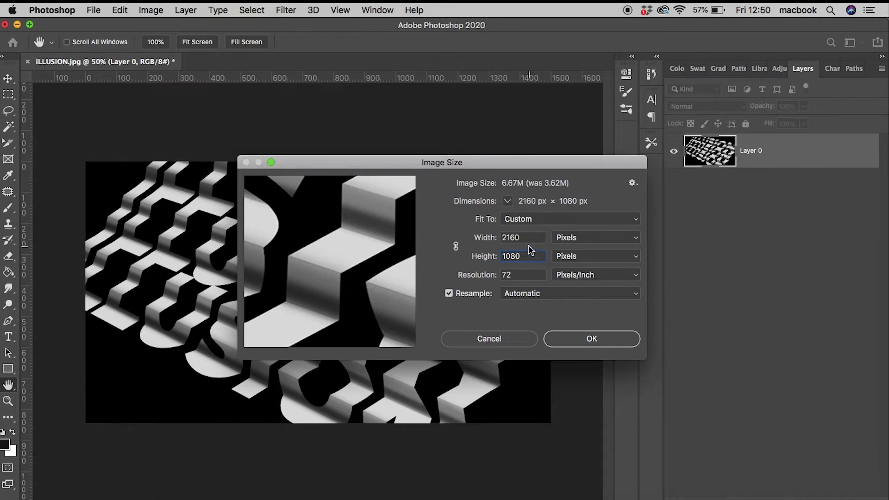
pyautogui.click(526, 240)
pyautogui.press('BackSpace')
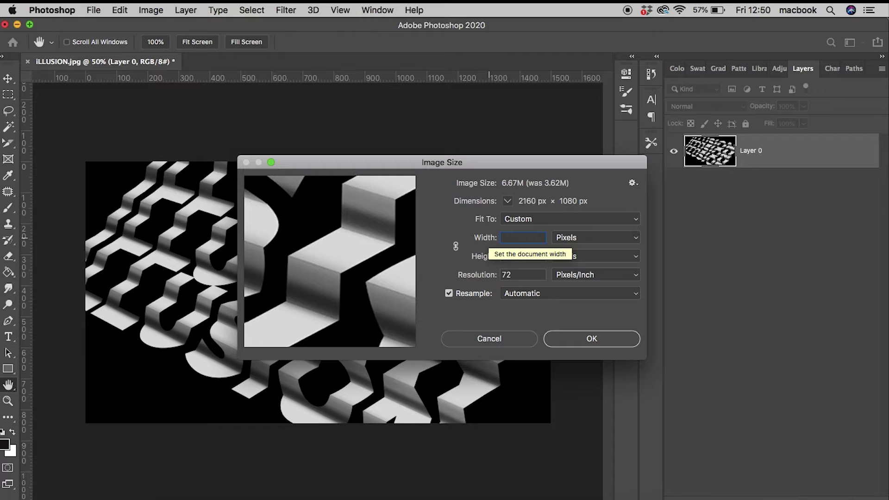
pyautogui.write('3')
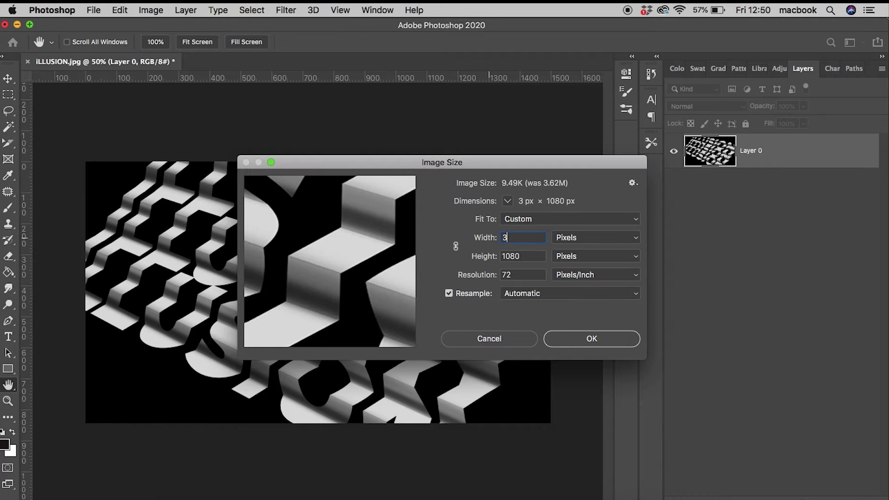
pyautogui.write('240')
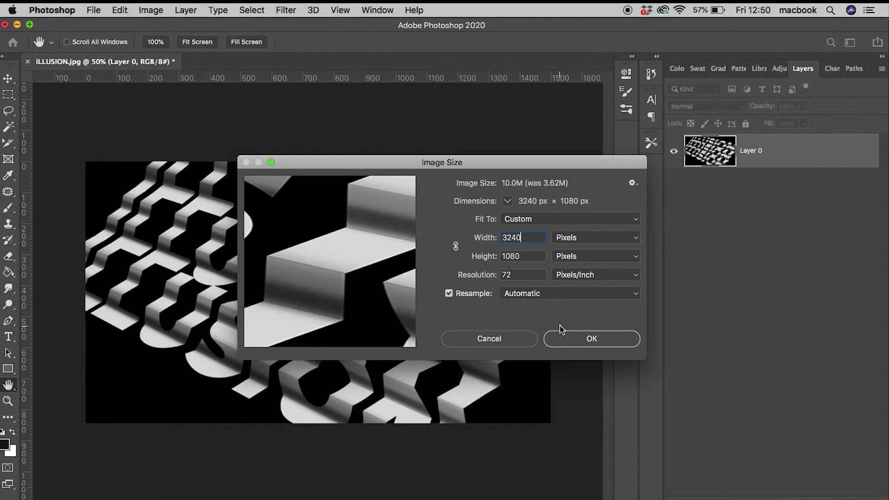
pyautogui.click(575, 339)
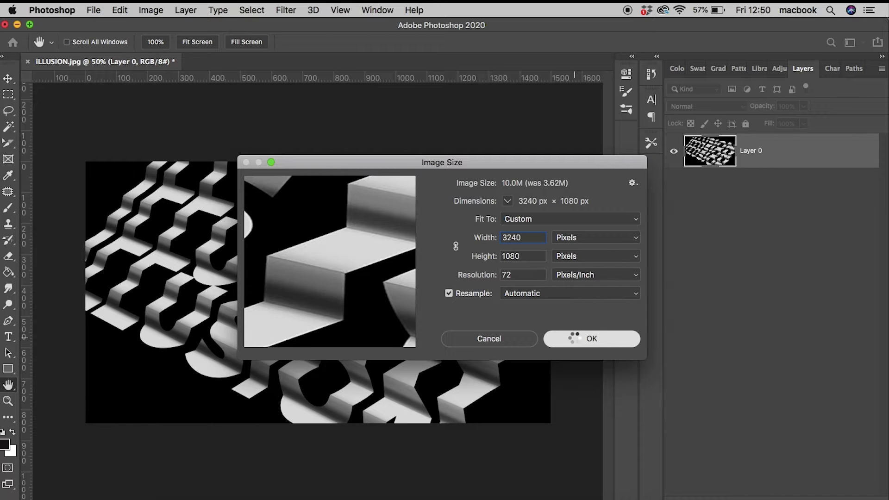
# Switch to the Move tool and zoom out to fit the wide 3240 × 1080 canvas.
pyautogui.press('v')
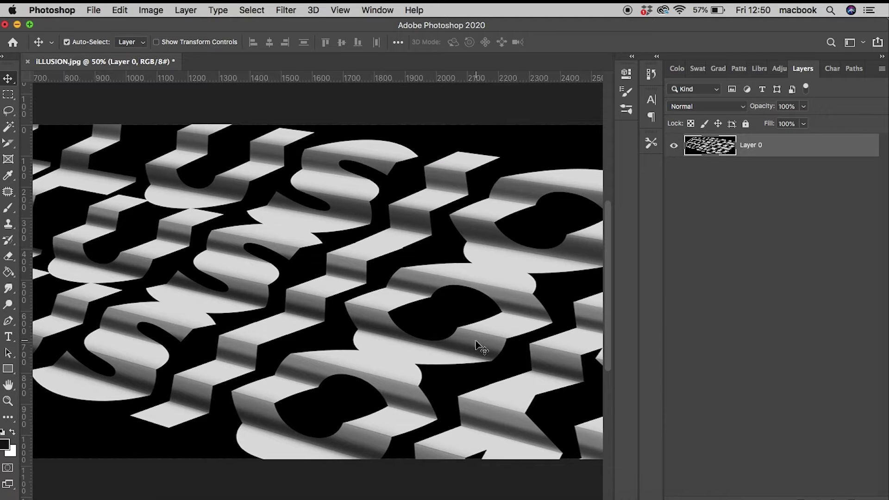
pyautogui.scroll(-3, 444, 342)
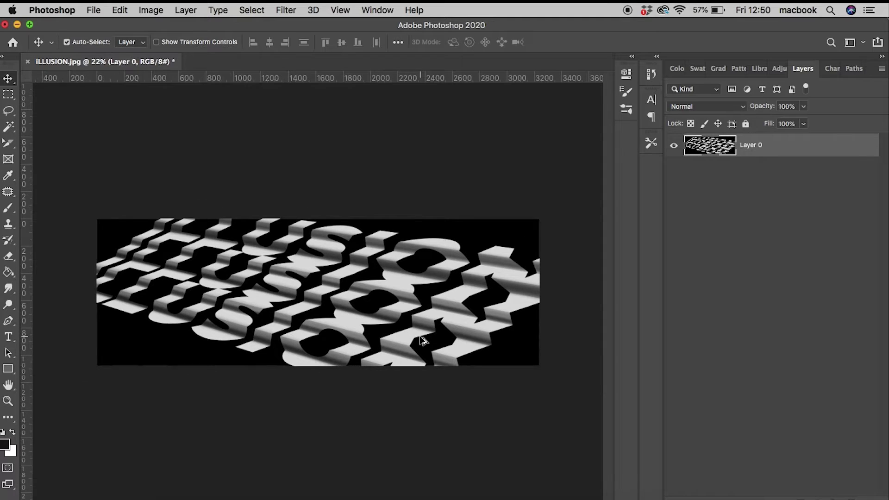
pyautogui.scroll(-1, 422, 341)
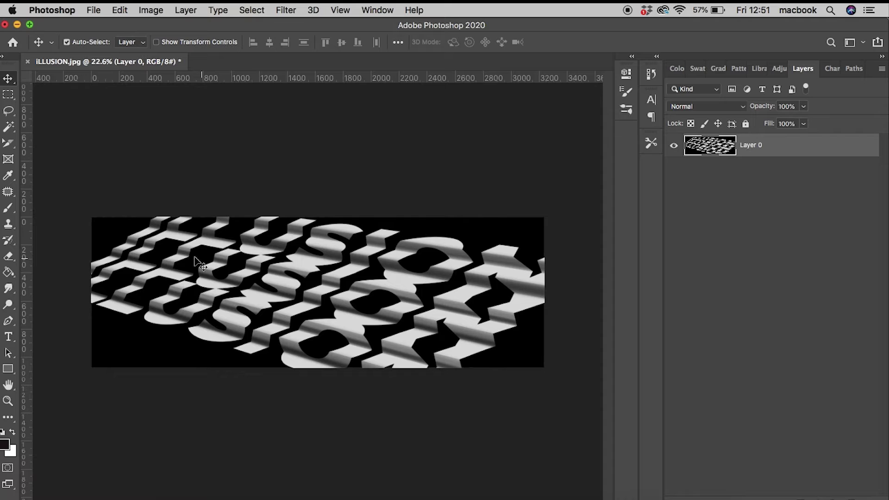
# With the Slice Select Tool, divide the image's slice vertically into 3 slices across.
pyautogui.click(12, 147)
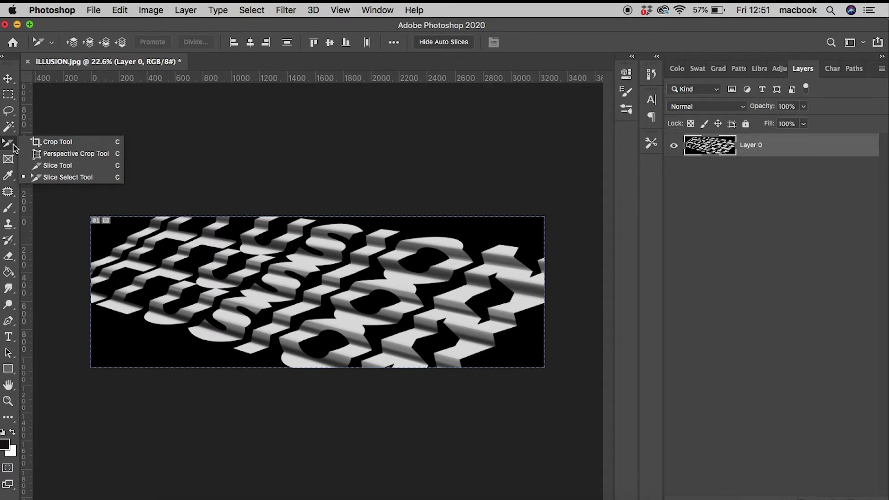
pyautogui.click(51, 181)
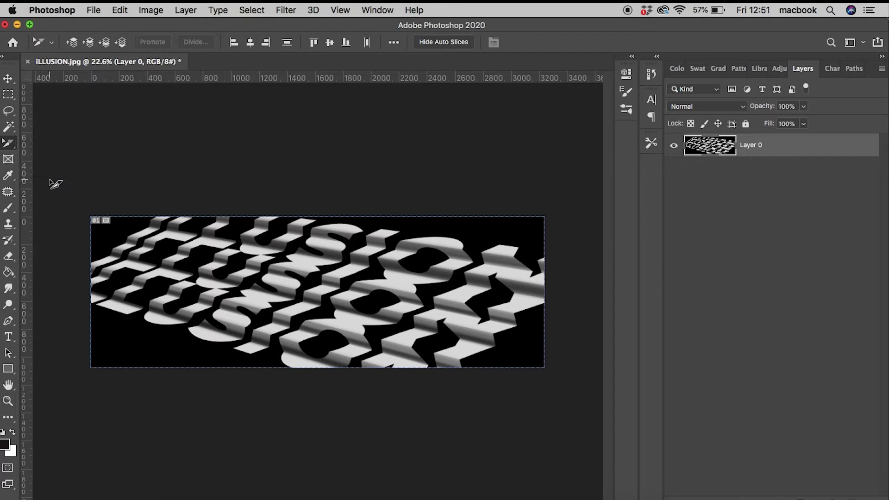
pyautogui.click(319, 281)
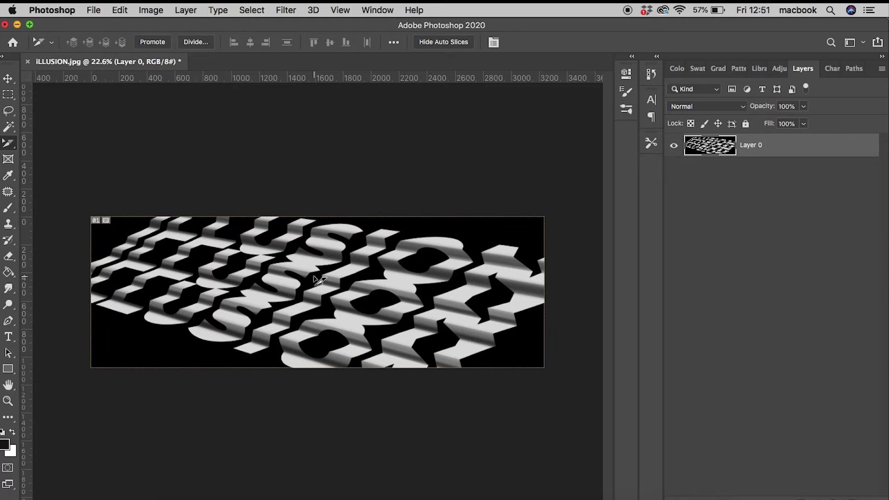
pyautogui.click(195, 42)
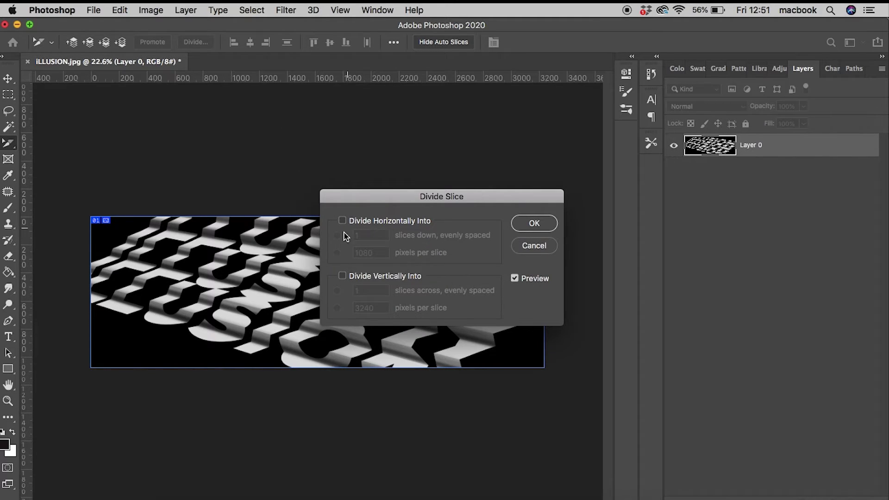
pyautogui.click(342, 276)
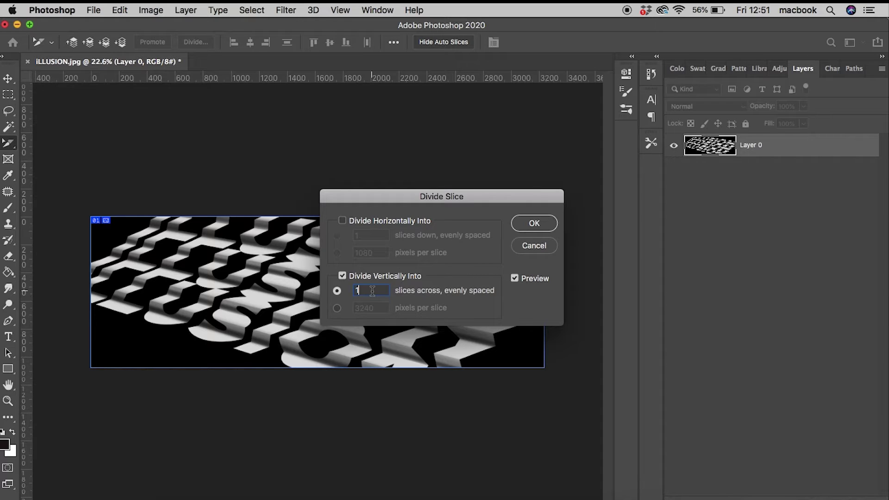
pyautogui.press('BackSpace')
pyautogui.write('3')
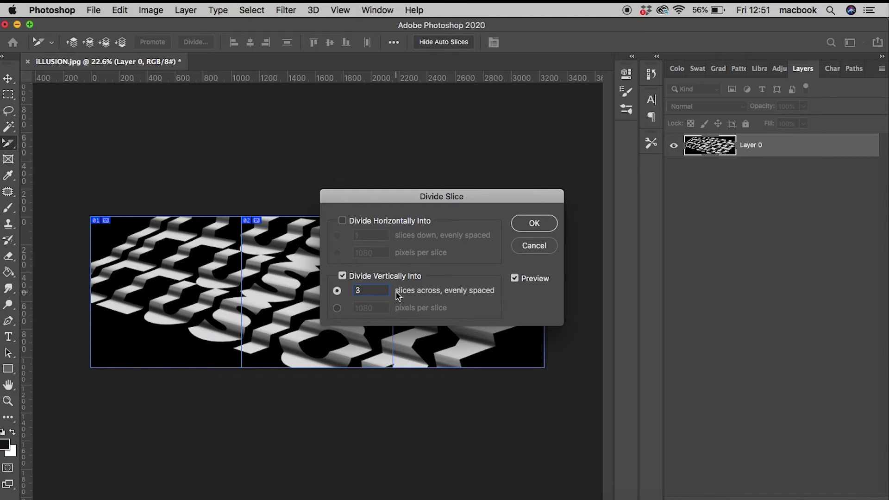
pyautogui.write('2')
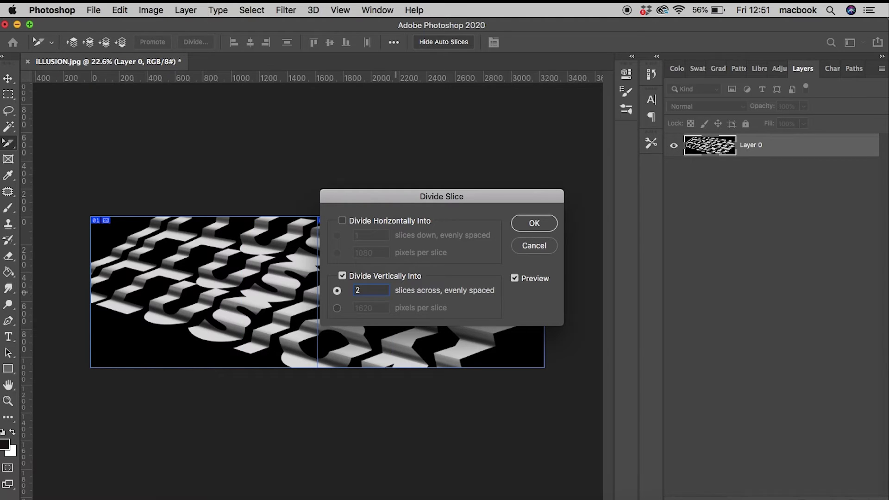
pyautogui.write('3')
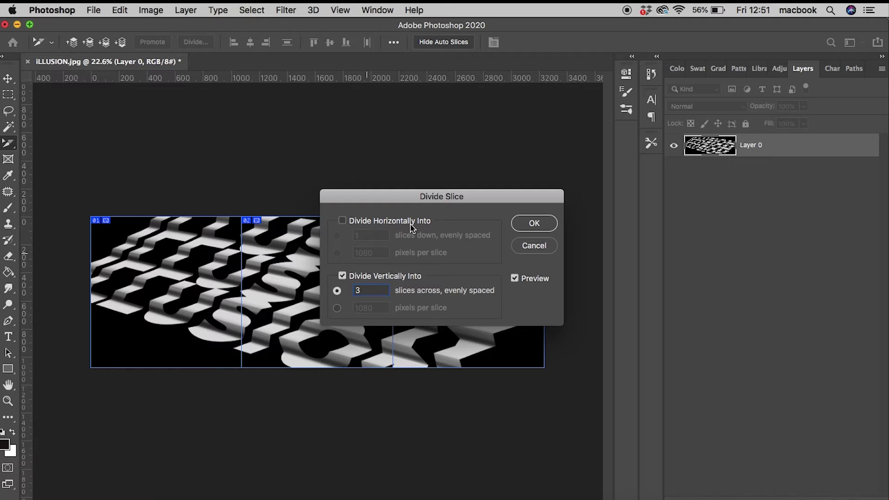
# Confirm the three slices and export all slices as PNG-24 files to Documents via Save for Web.
pyautogui.click(523, 223)
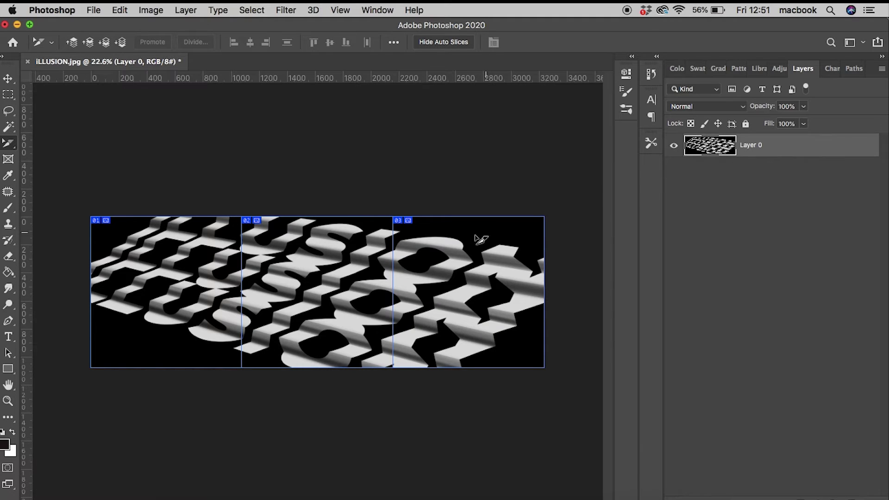
pyautogui.click(94, 12)
pyautogui.moveTo(108, 182)
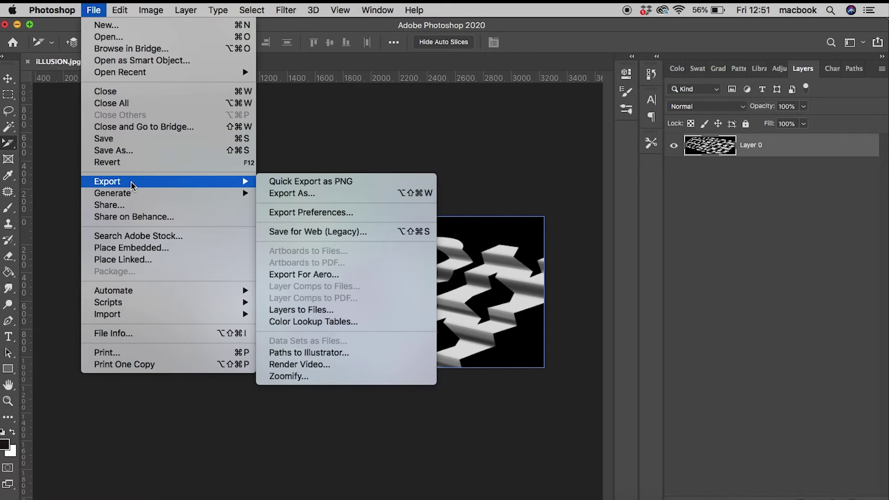
pyautogui.click(299, 232)
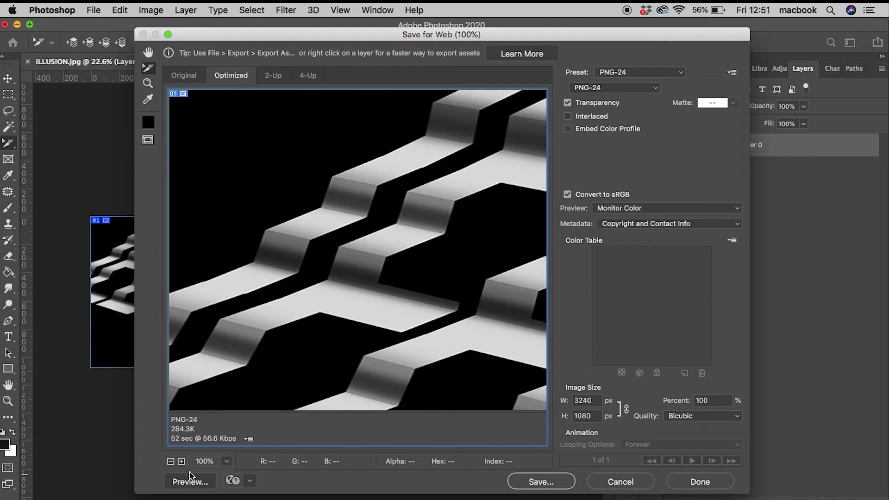
pyautogui.click(171, 461)
pyautogui.click(171, 461)
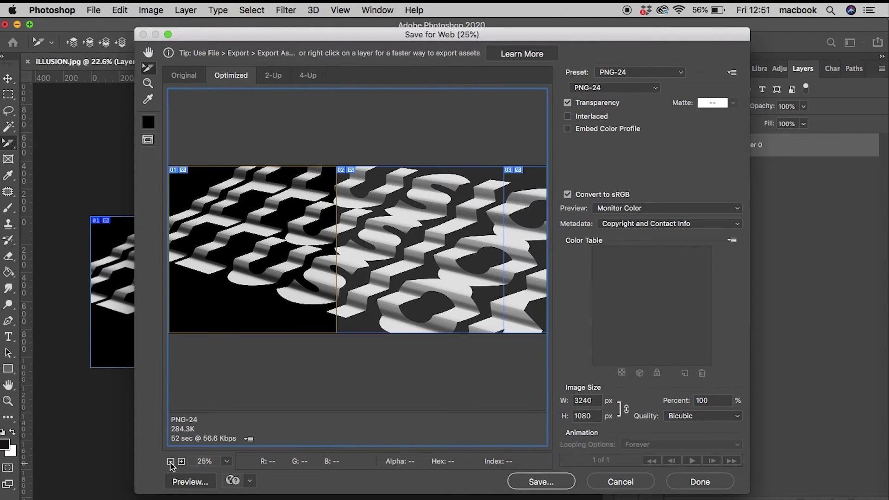
pyautogui.click(181, 462)
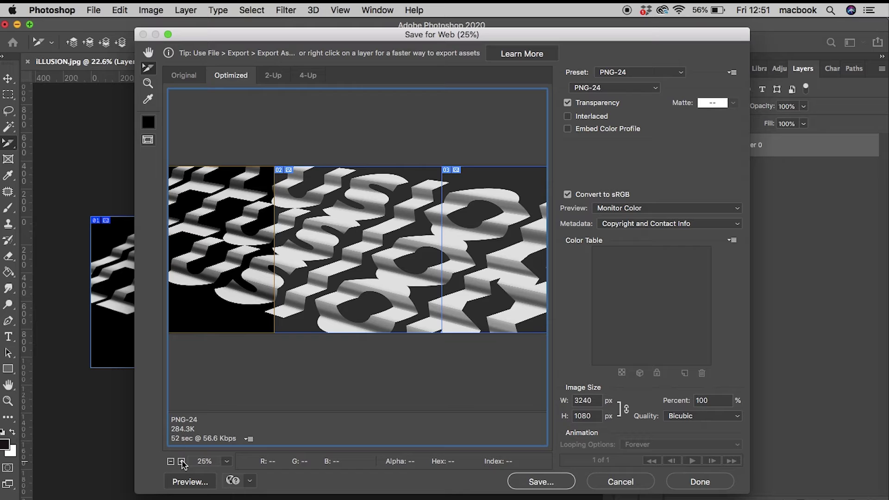
pyautogui.click(561, 486)
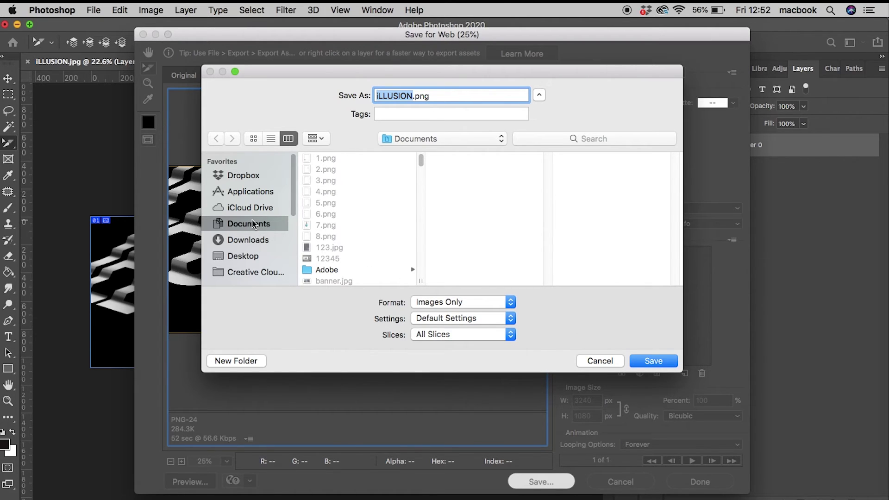
pyautogui.click(663, 361)
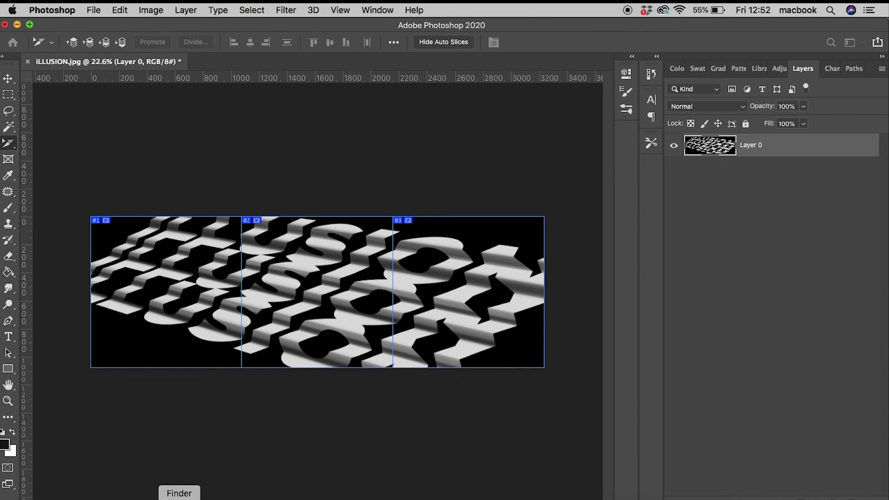
# Check the Finder 'illusion' search for iLLUSION_01, _02 and _03 PNGs.
pyautogui.click(179, 497)
pyautogui.click(550, 285)
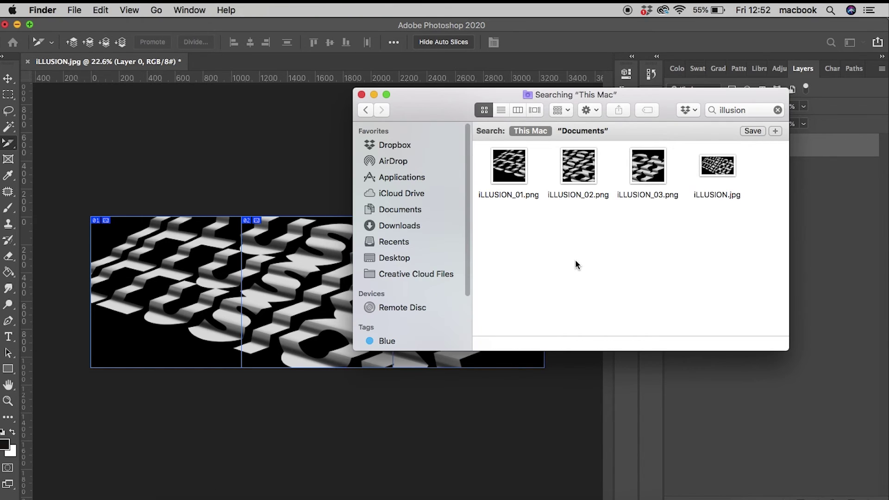